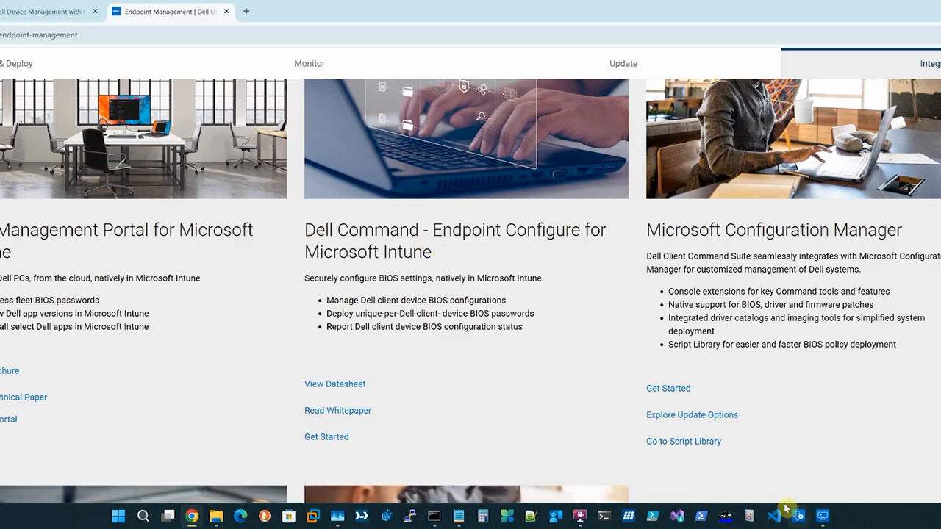
# Set ThermalManagement's value to UltraPerformance in Dell Command | Configure's multiplatform package
pyautogui.click(823, 516)
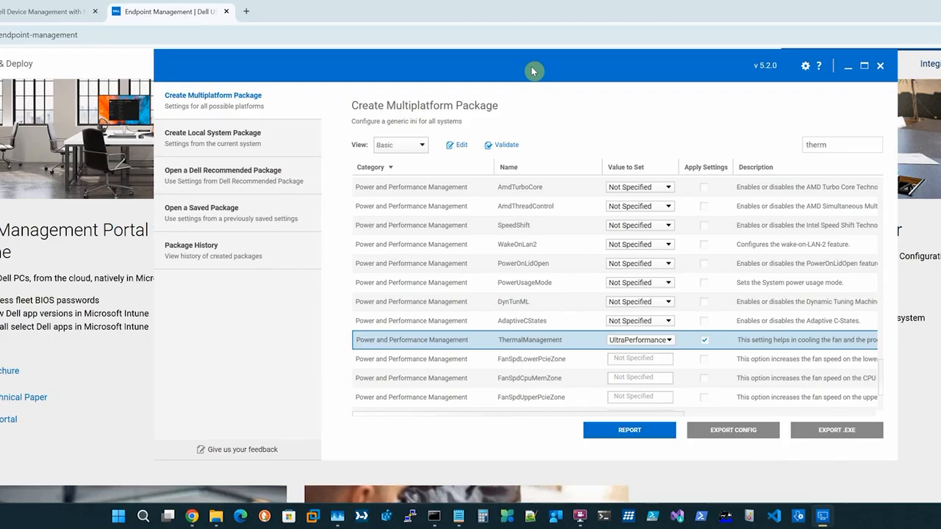
pyautogui.click(669, 340)
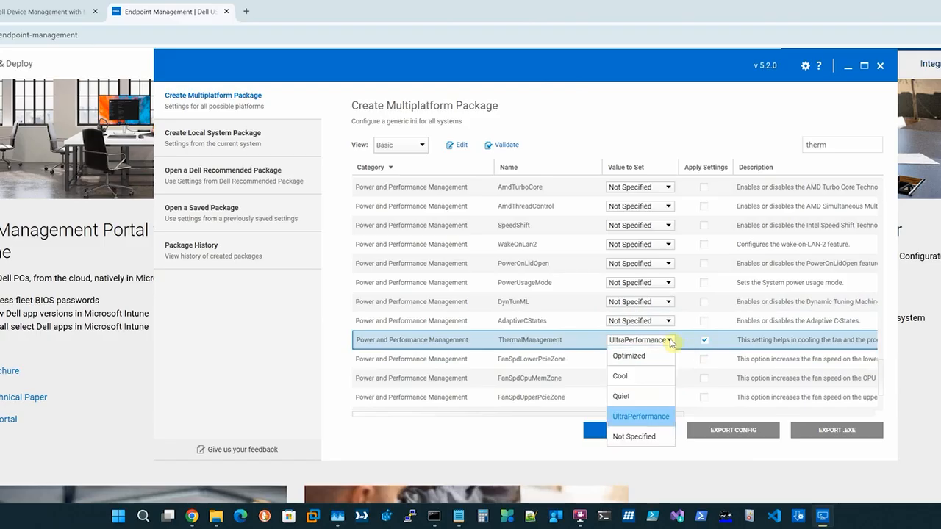
pyautogui.click(640, 416)
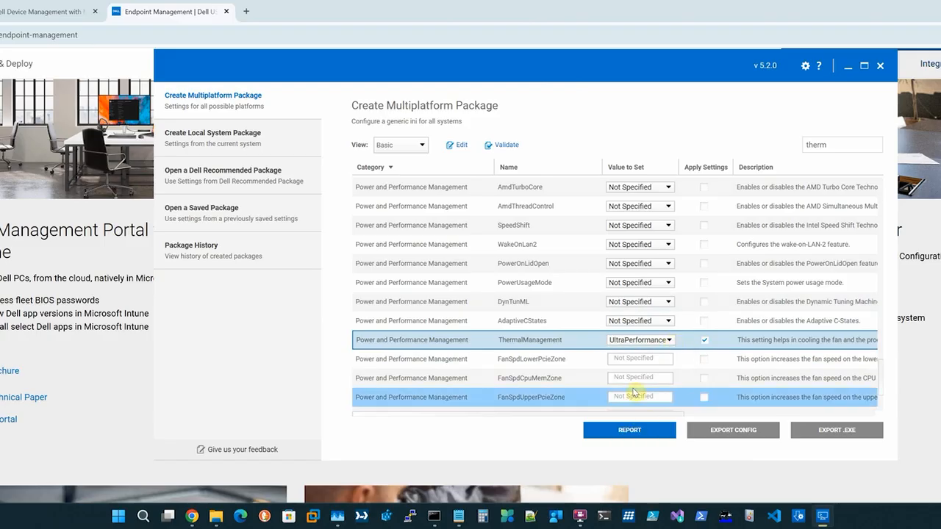
# Check Ultra.cctk in Notepad shows ThermalManagement=UltraPerformance, then return to Intune's configuration policies
pyautogui.moveTo(216, 516)
pyautogui.click(297, 461)
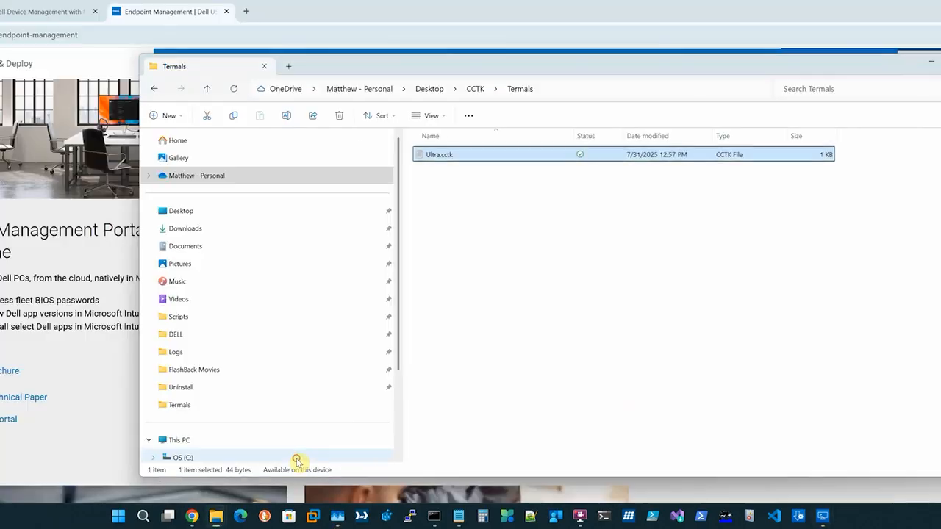
pyautogui.doubleClick(449, 156)
pyautogui.hotkey('ctrl', 'a')
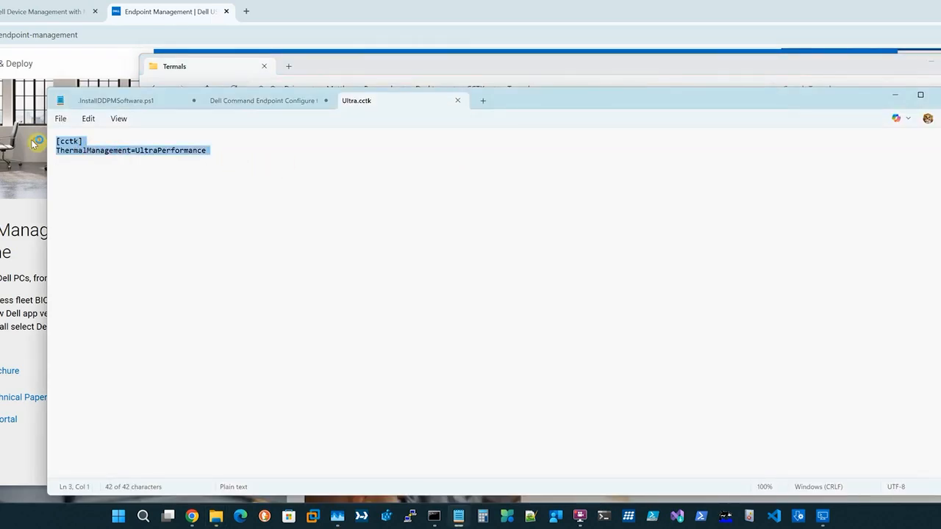
pyautogui.click(205, 190)
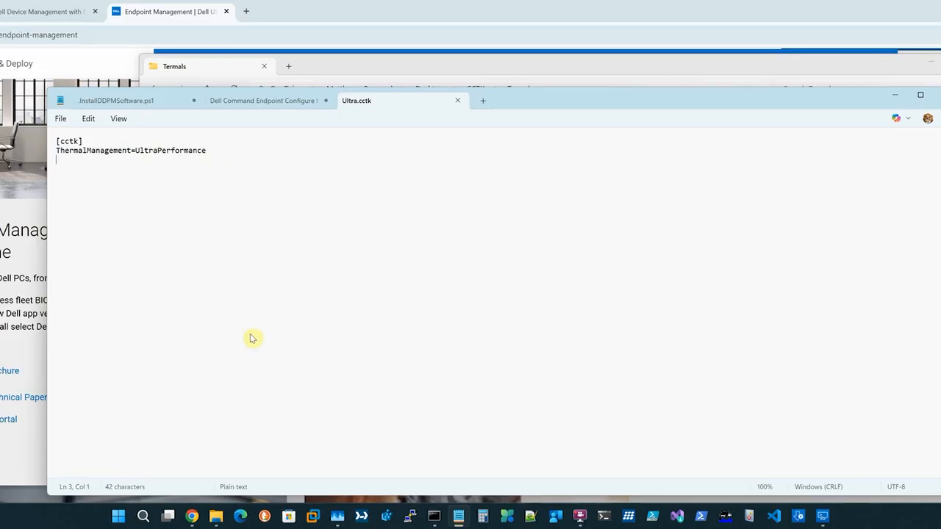
pyautogui.click(575, 36)
pyautogui.click(1, 12)
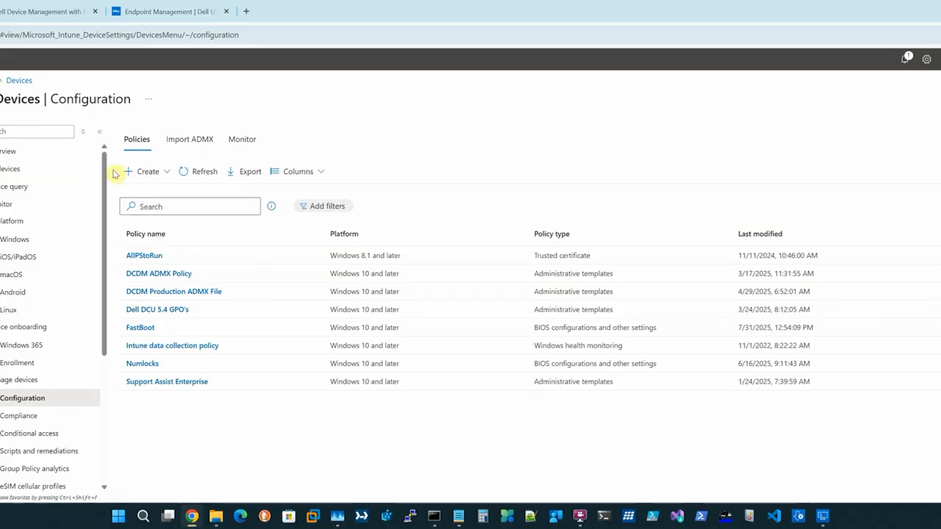
pyautogui.click(160, 173)
pyautogui.click(158, 189)
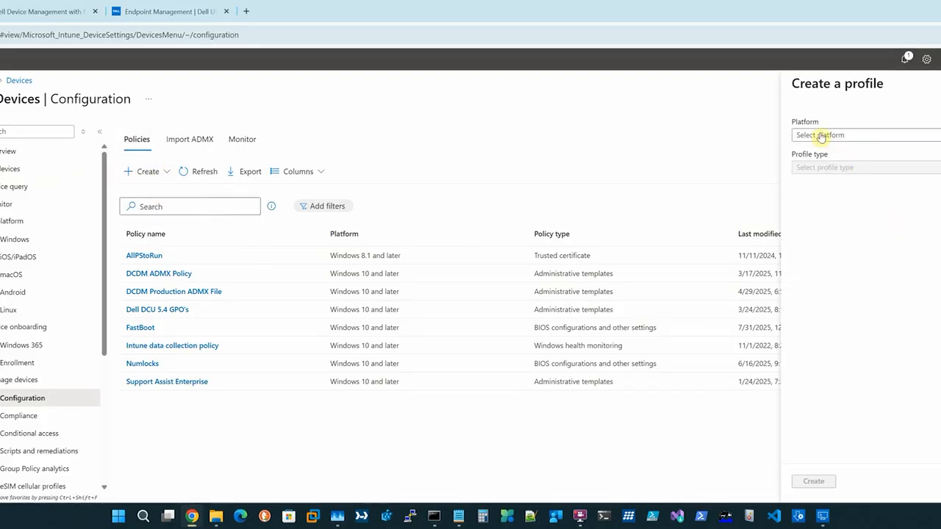
pyautogui.click(822, 135)
pyautogui.click(811, 239)
pyautogui.click(814, 168)
pyautogui.click(821, 220)
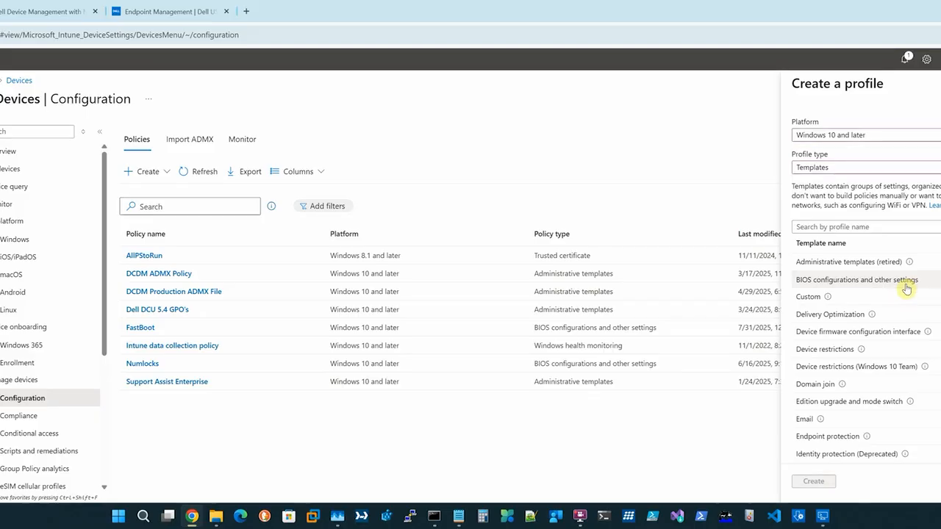
pyautogui.click(936, 73)
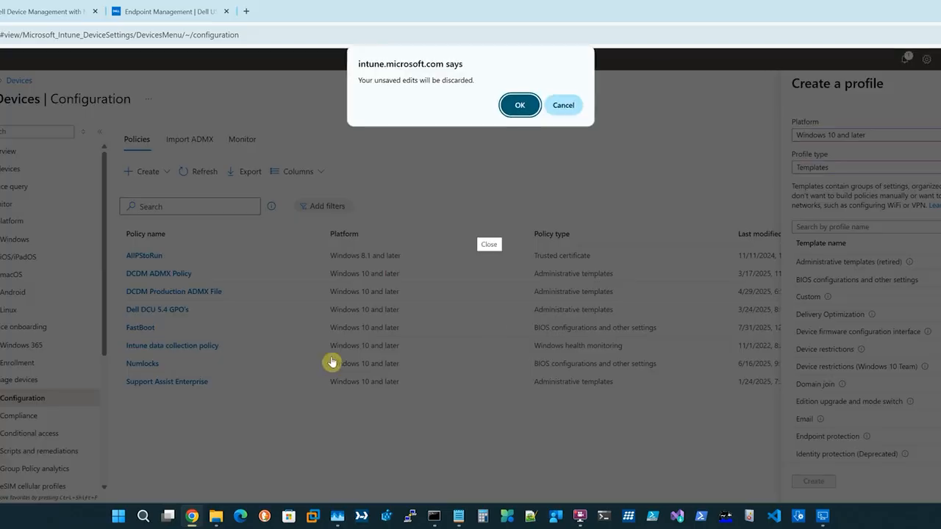
pyautogui.click(524, 105)
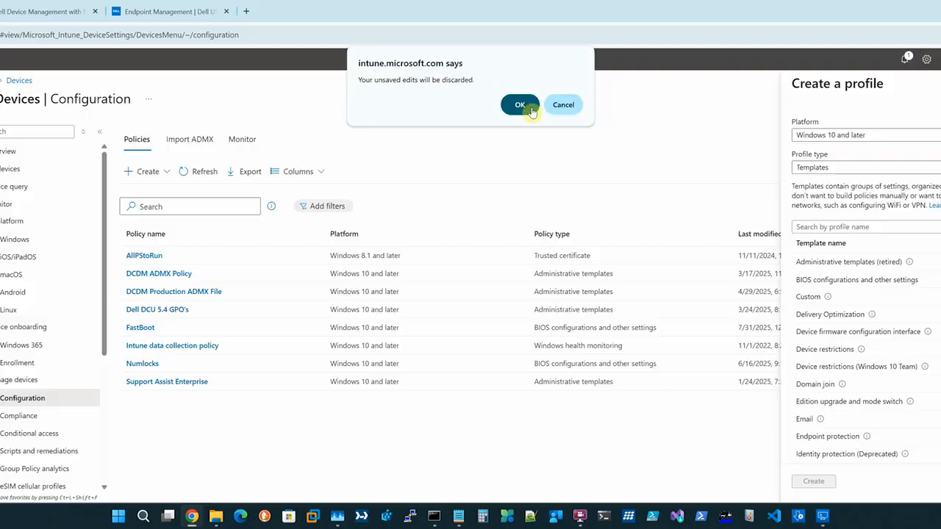
# Open the Numlocks policy's properties to find its NumLockDisabled.cctk configuration file
pyautogui.click(144, 364)
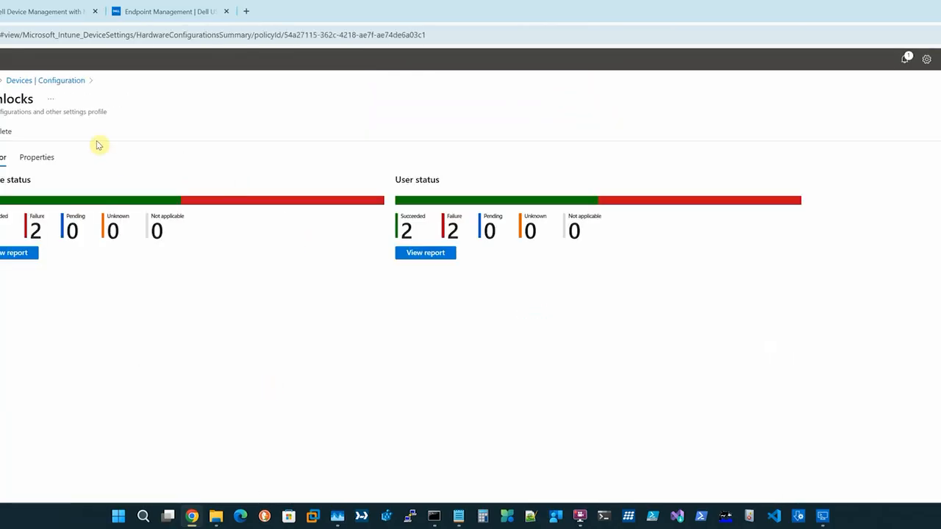
pyautogui.click(37, 156)
pyautogui.scroll(-1, 367, 323)
pyautogui.moveTo(190, 481); pyautogui.dragTo(118, 483)
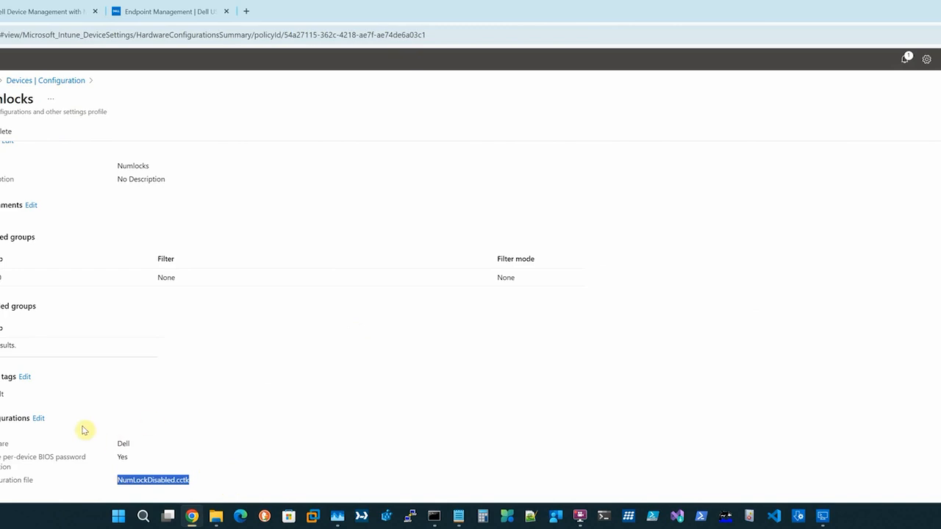
pyautogui.click(1, 275)
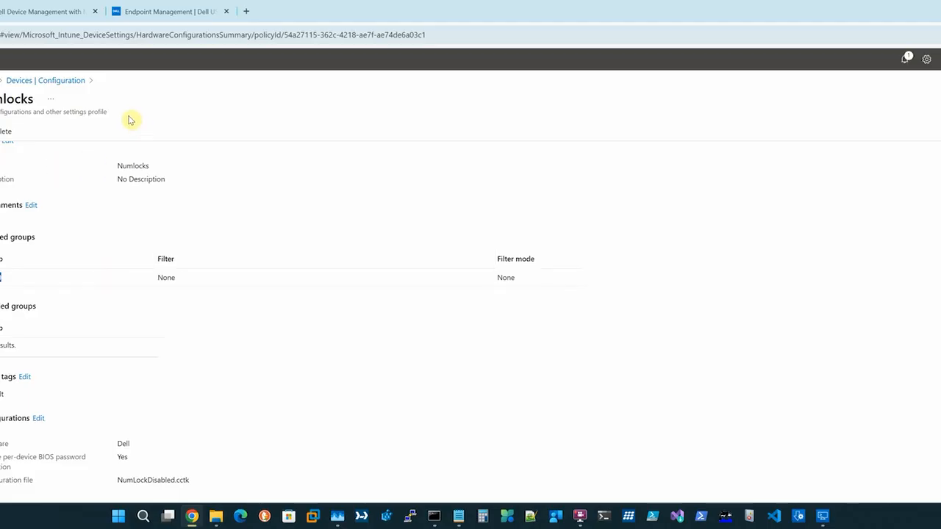
# Glance at Dell Command | Configure, then go to the Dell Management Portal tab
pyautogui.click(815, 518)
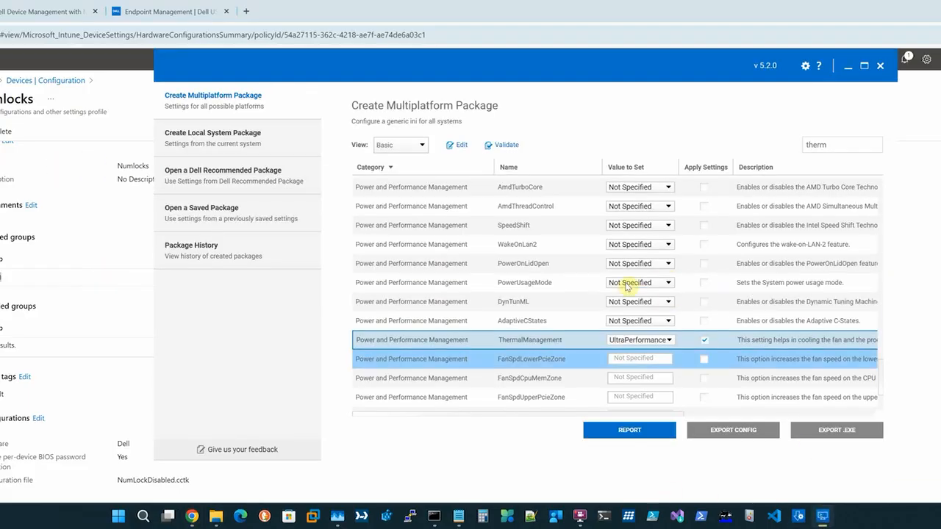
pyautogui.click(572, 5)
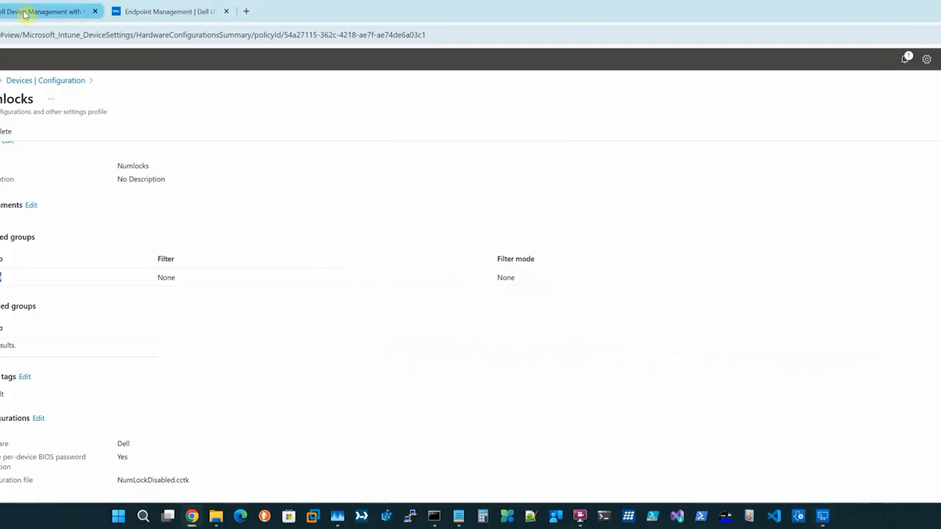
pyautogui.click(25, 10)
# Open the portal's BIOS Policies list and review the FastBoot and Numlocks entries
pyautogui.click(30, 100)
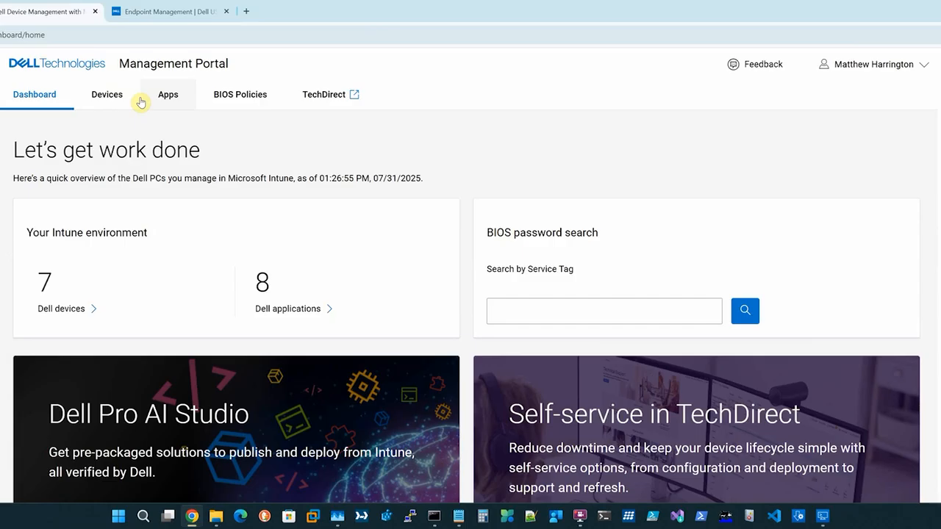
pyautogui.click(241, 98)
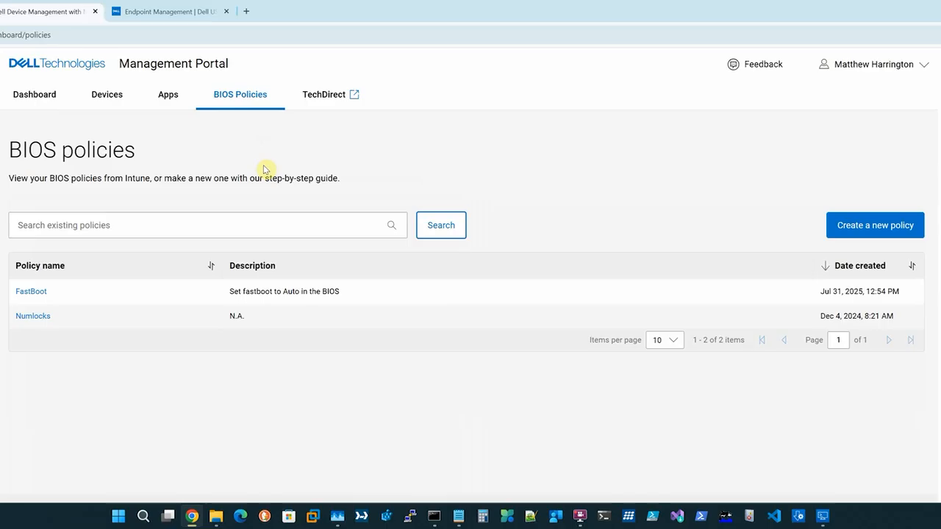
pyautogui.click(823, 516)
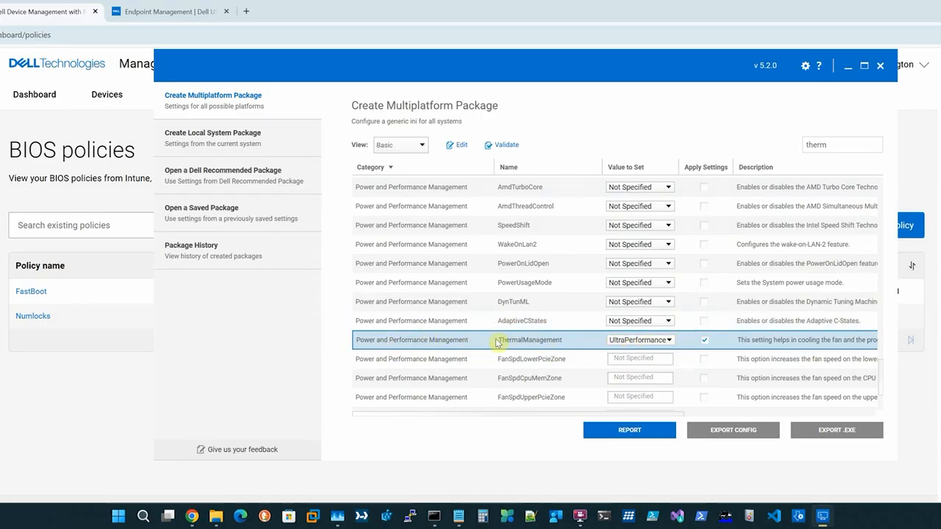
pyautogui.click(25, 329)
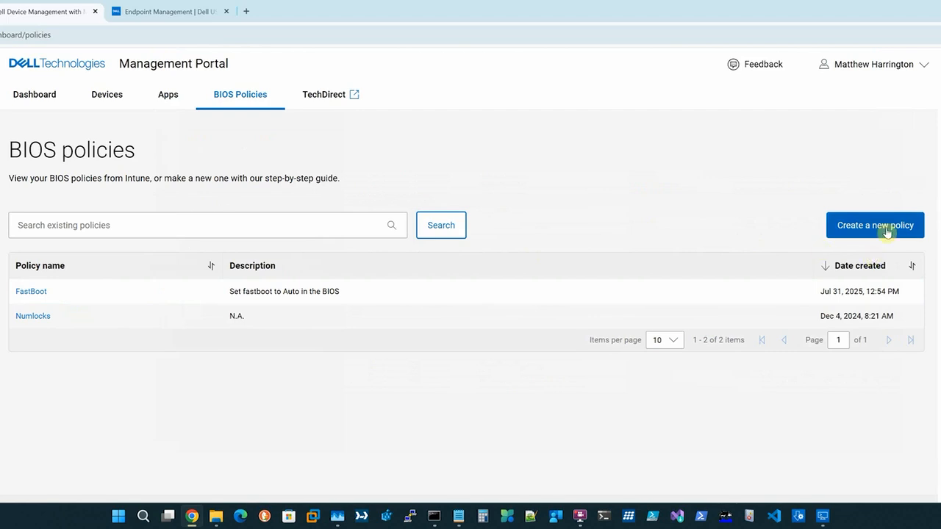
pyautogui.moveTo(48, 321); pyautogui.dragTo(30, 323)
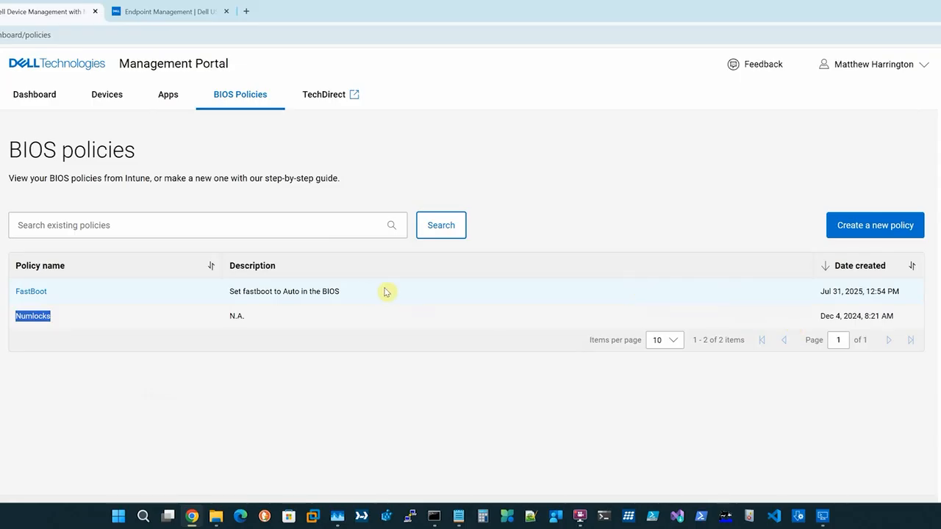
pyautogui.moveTo(819, 291); pyautogui.dragTo(903, 293)
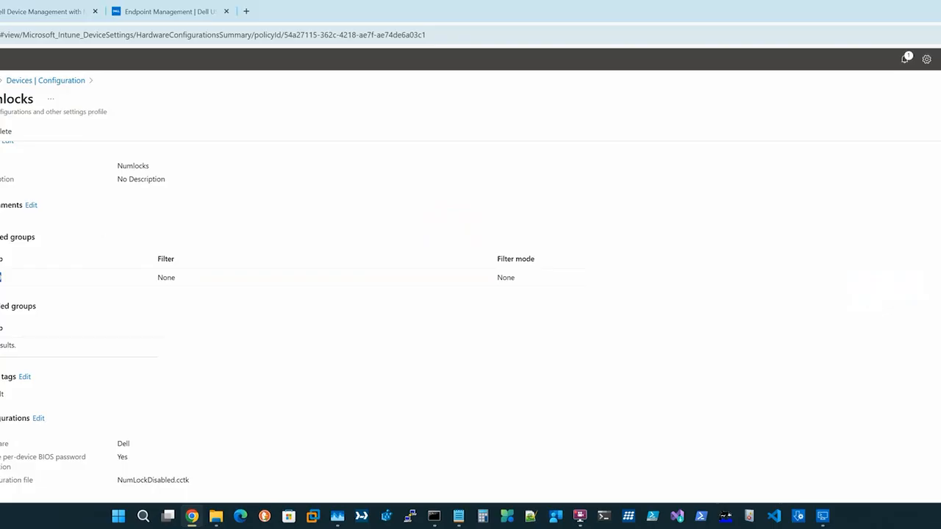
pyautogui.click(2, 151)
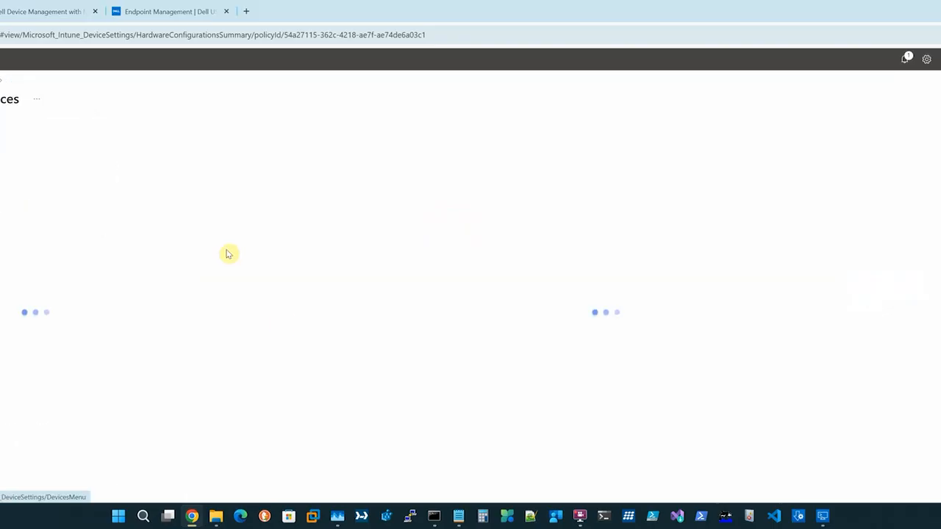
pyautogui.click(19, 401)
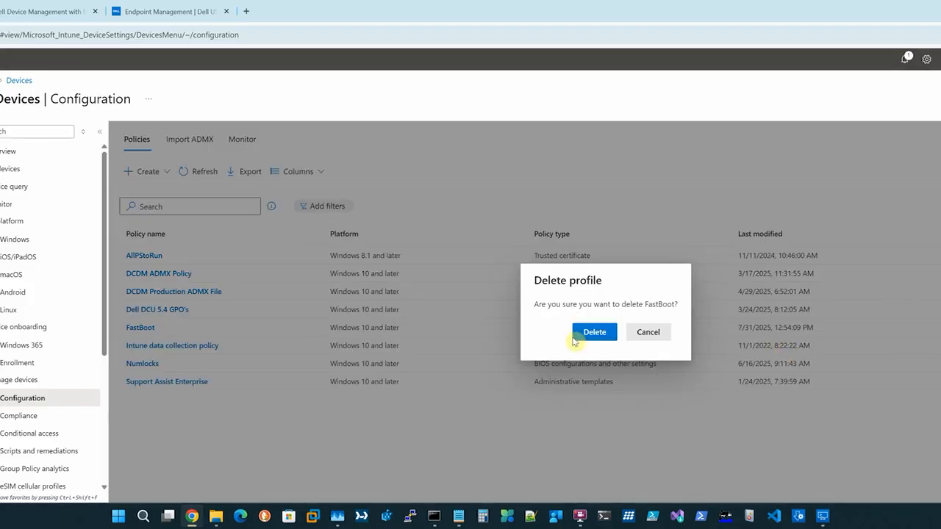
pyautogui.click(581, 333)
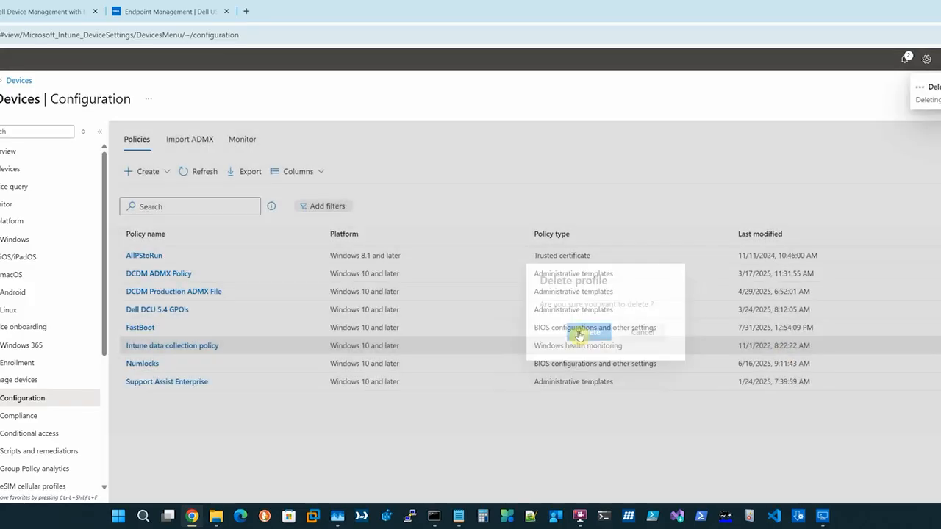
pyautogui.click(22, 11)
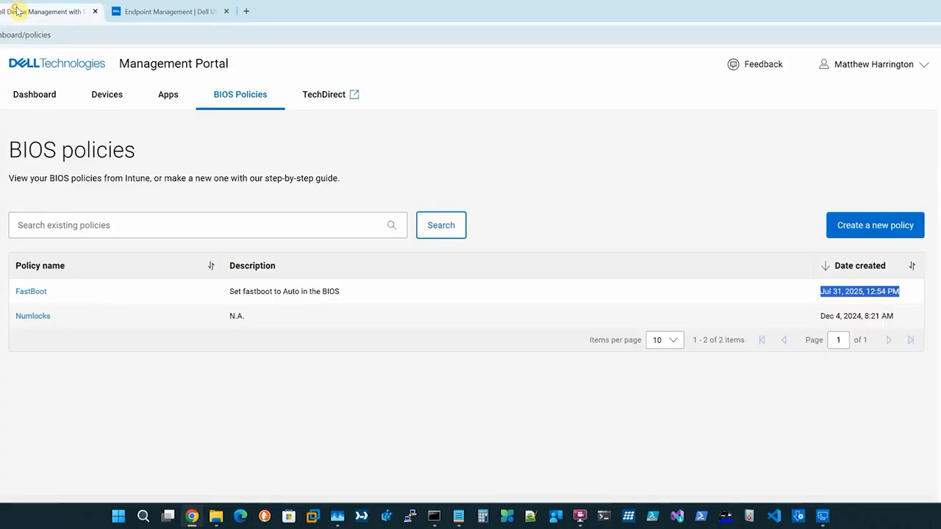
# Refresh BIOS Policies to confirm only Numlocks remains, then start a new policy
pyautogui.click(95, 94)
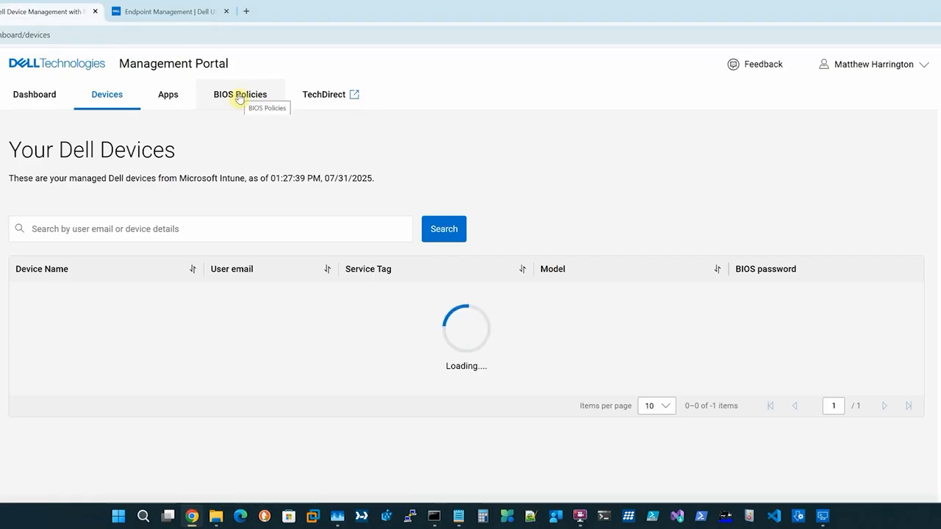
pyautogui.click(239, 97)
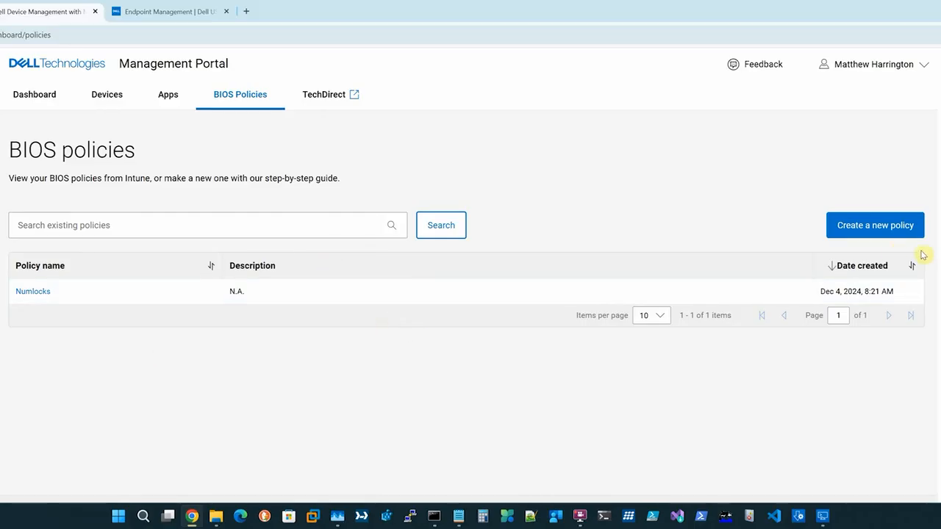
pyautogui.click(868, 229)
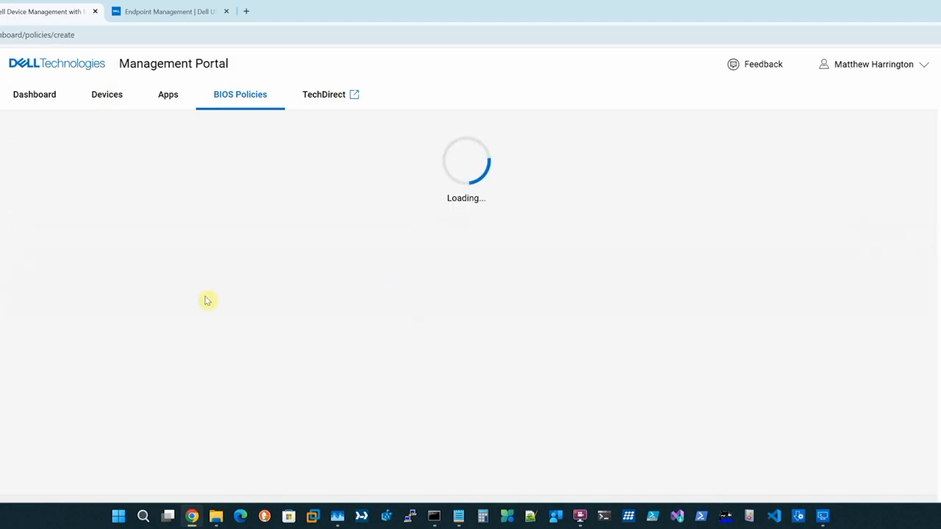
# Name the new policy 'Ultra Perf' with description '[cctk] ThermalManagement=UltraPerformance'
pyautogui.click(56, 417)
pyautogui.click(86, 318)
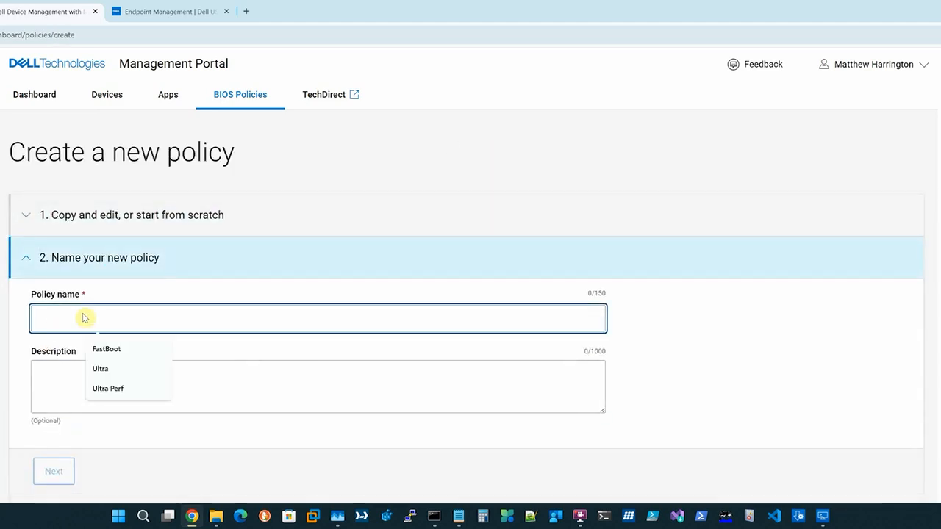
pyautogui.write('Ultra O')
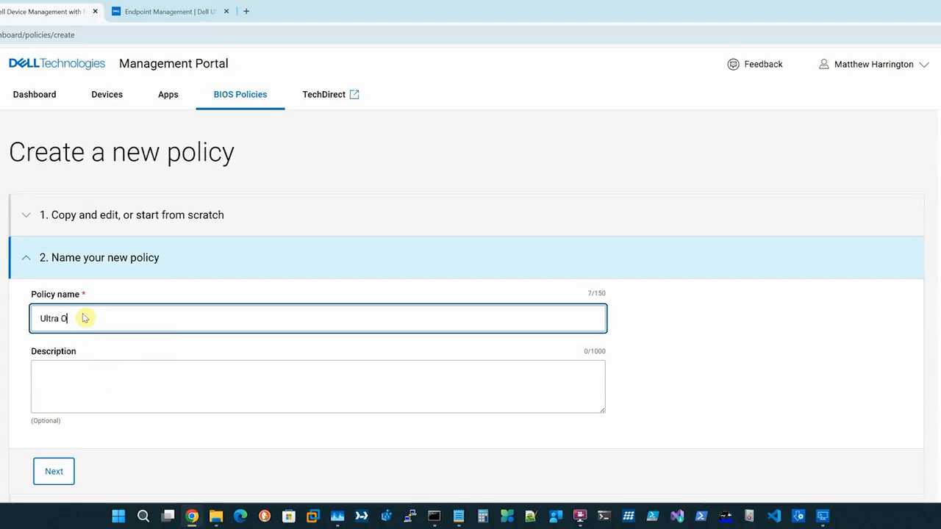
pyautogui.press('BackSpace')
pyautogui.write('Perf')
pyautogui.click(50, 367)
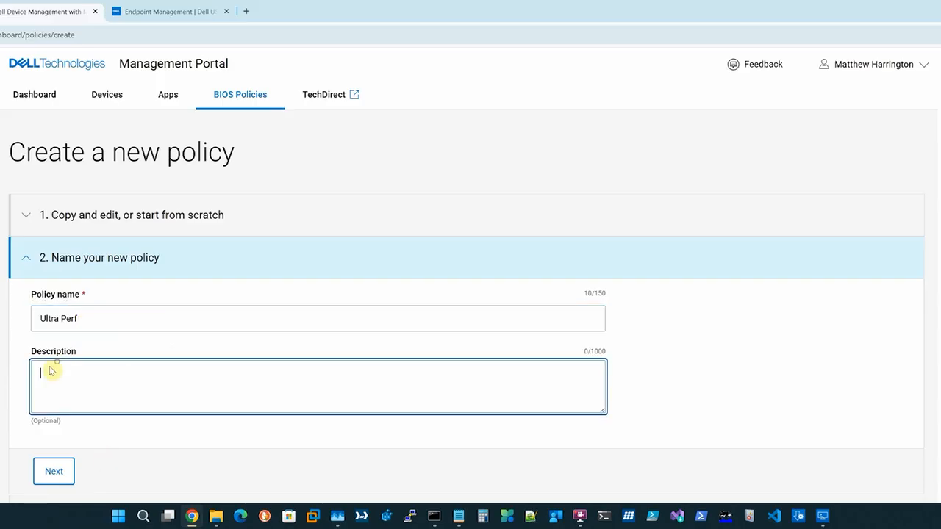
pyautogui.write('[cctk] ThermalManagement=UltraPerformance')
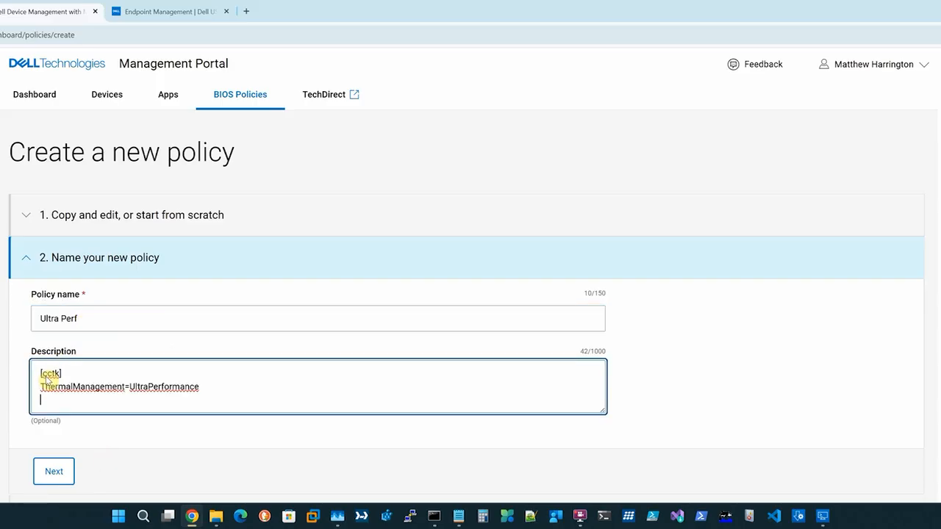
# Filter BIOS attributes to Power and Performance Management, showing 25 per page
pyautogui.click(53, 475)
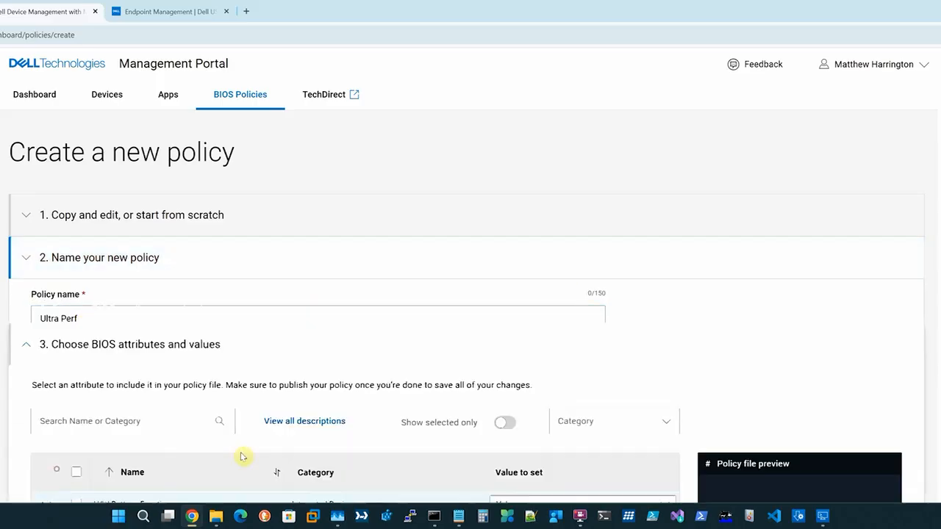
pyautogui.scroll(-3, 531, 297)
pyautogui.click(823, 516)
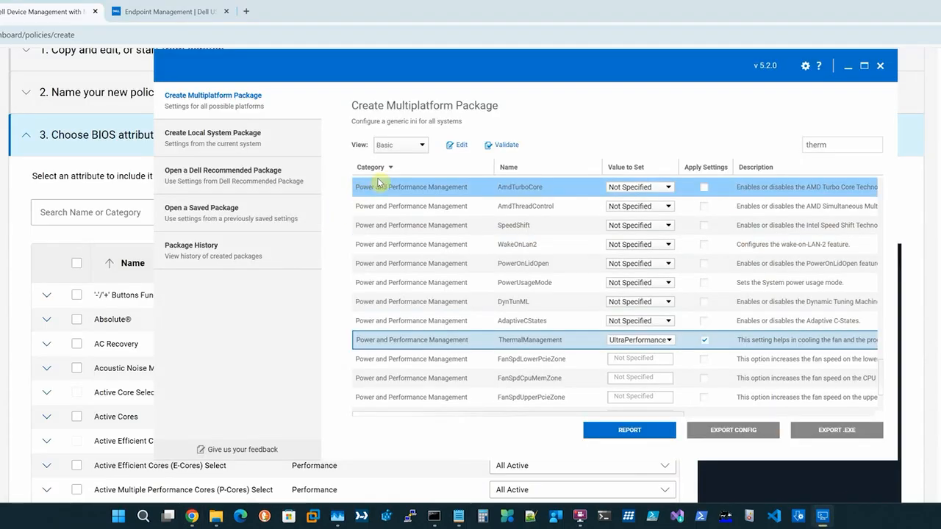
pyautogui.hotkey('alt', 'Tab')
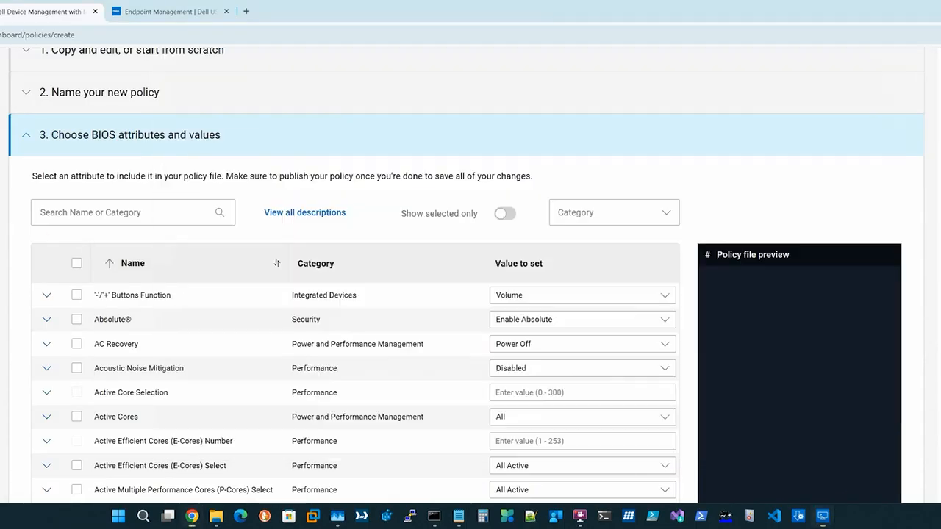
pyautogui.click(664, 212)
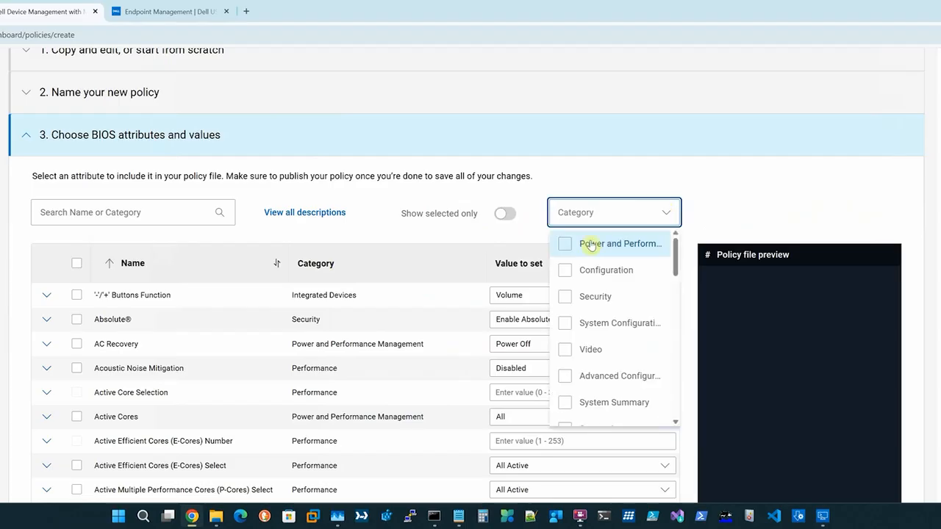
pyautogui.click(565, 244)
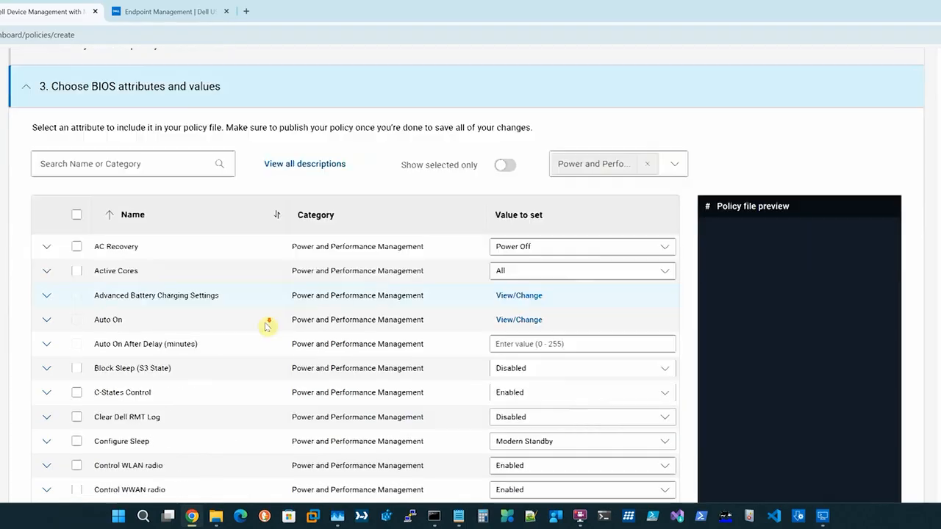
pyautogui.scroll(-5, 266, 326)
pyautogui.click(409, 330)
pyautogui.click(391, 371)
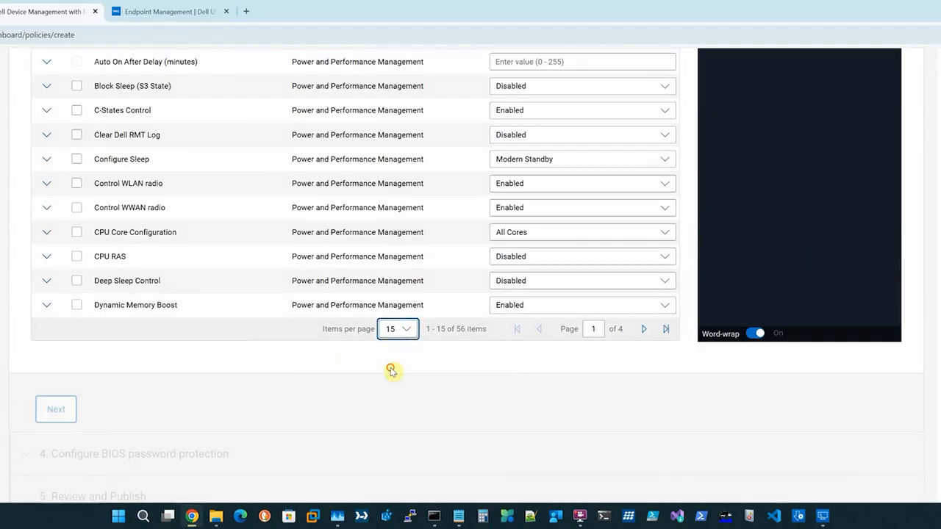
# On page 3, include Thermal Management and set it to Ultra Performance
pyautogui.scroll(-1, 365, 302)
pyautogui.scroll(-5, 366, 301)
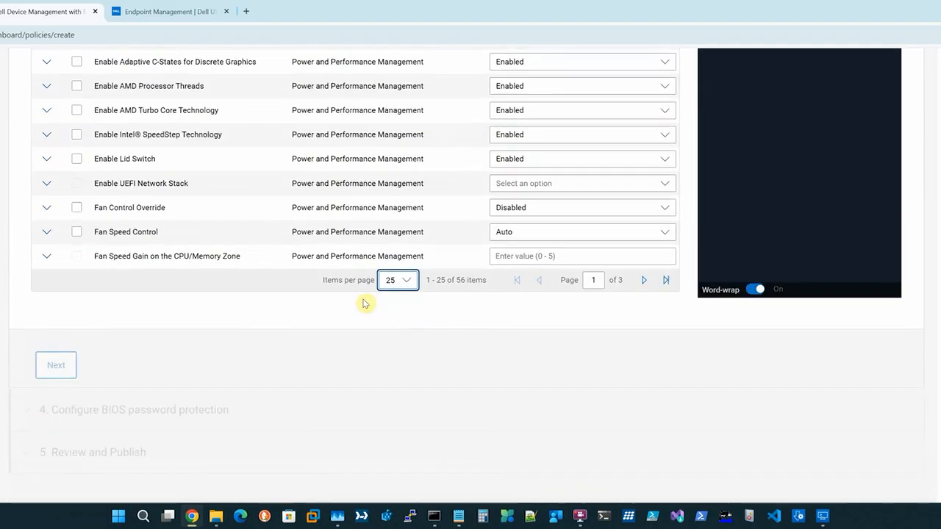
pyautogui.click(645, 245)
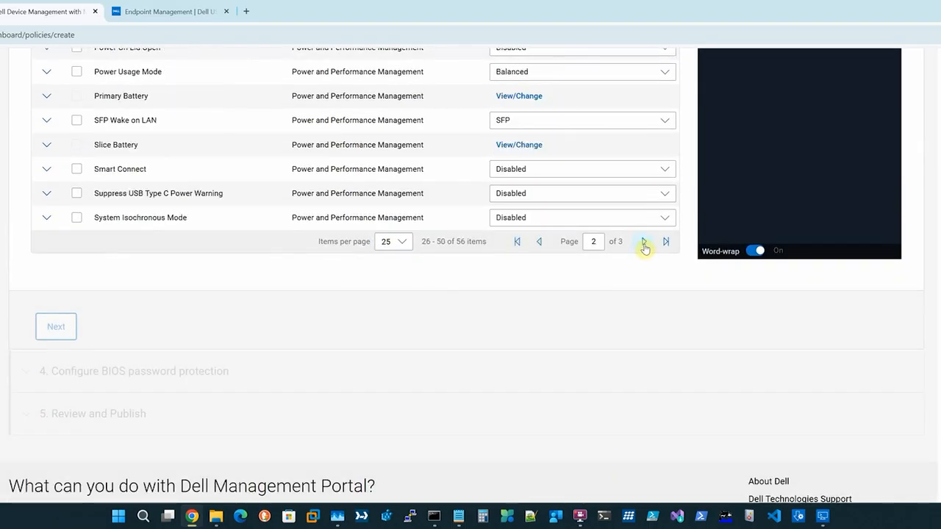
pyautogui.click(644, 245)
pyautogui.scroll(4, 231, 268)
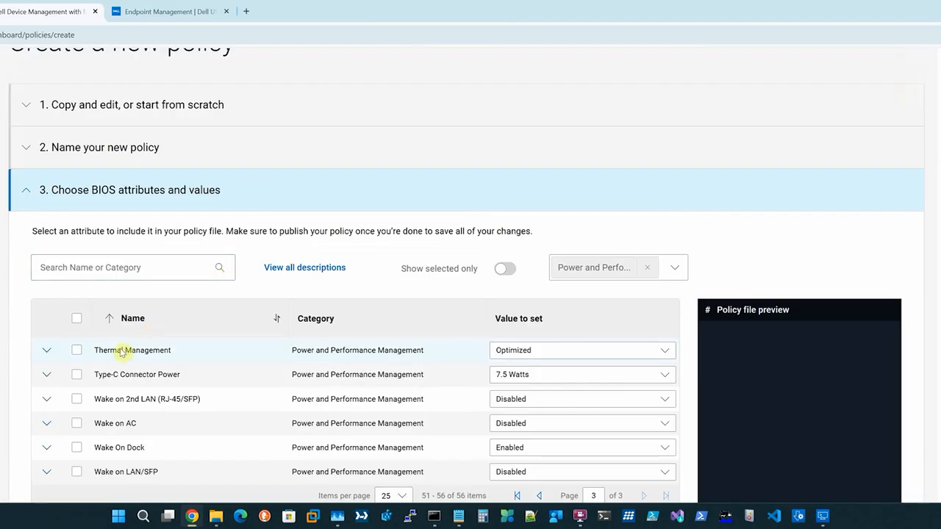
pyautogui.click(77, 350)
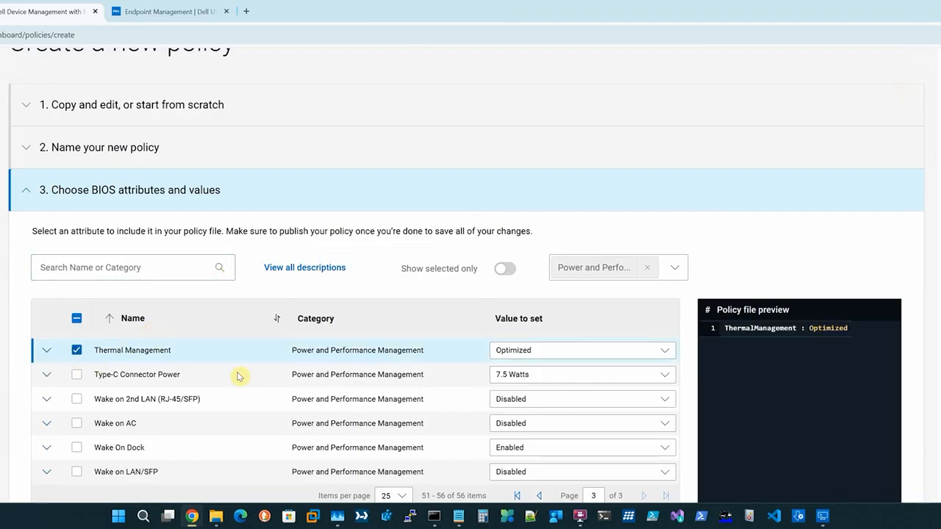
pyautogui.click(665, 351)
pyautogui.click(552, 425)
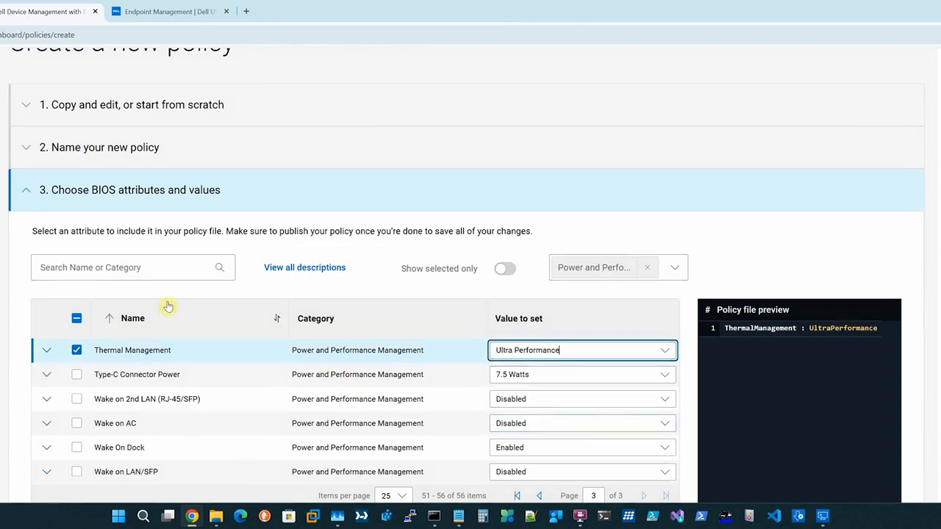
# Inspect the Wake on LAN/SFP options, leaving its value unchanged
pyautogui.scroll(-3, 168, 306)
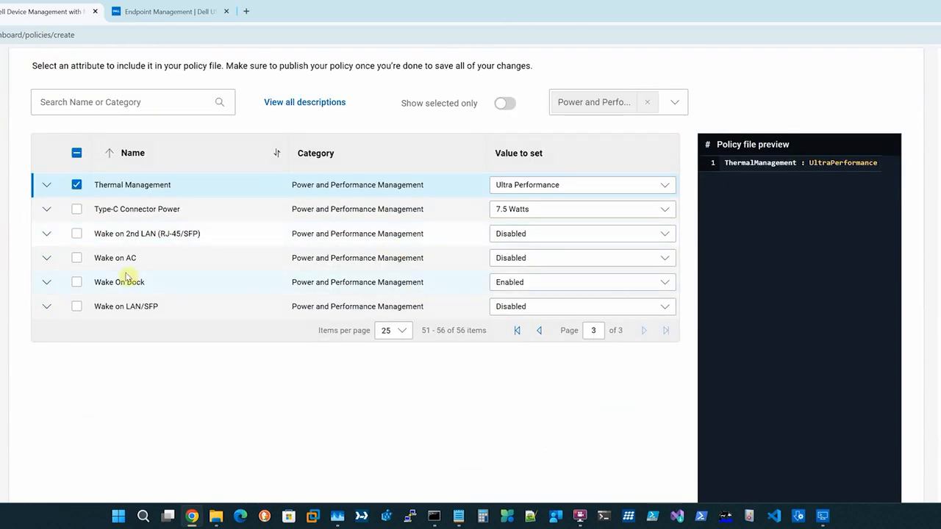
pyautogui.click(666, 309)
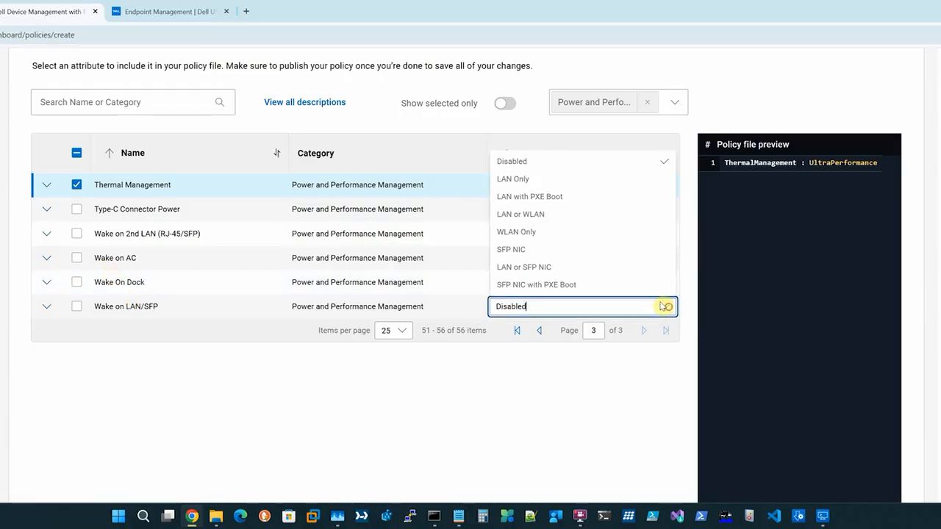
pyautogui.click(666, 306)
pyautogui.click(415, 397)
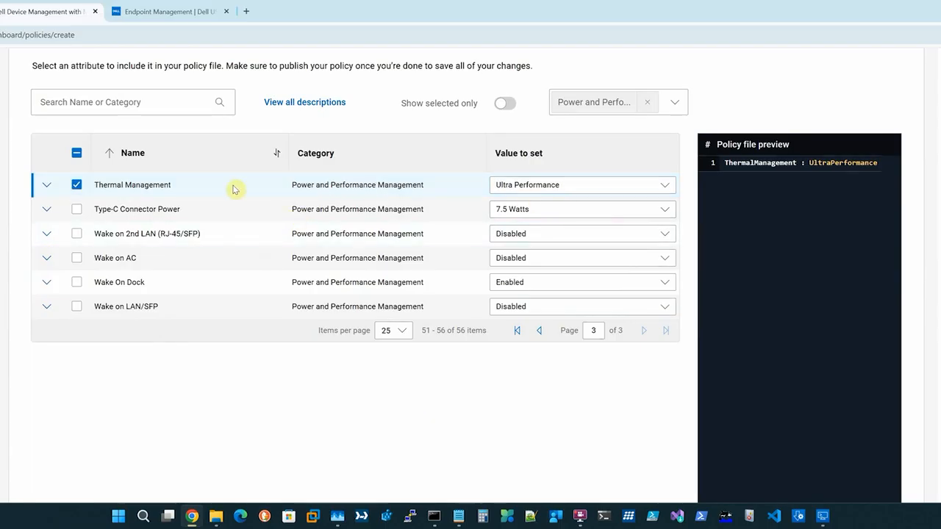
pyautogui.scroll(-5, 451, 270)
pyautogui.scroll(-3, 451, 271)
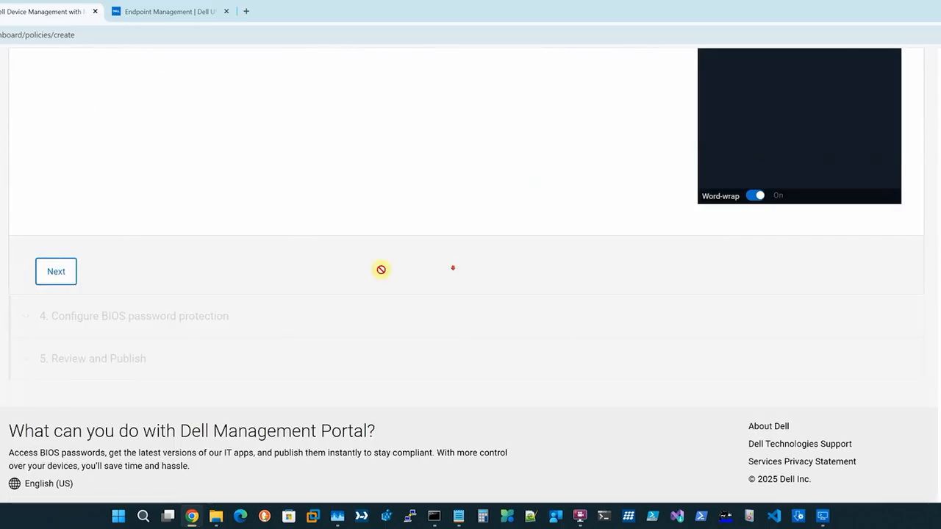
# Continue to BIOS password protection and set per-device BIOS passwords to No
pyautogui.click(51, 271)
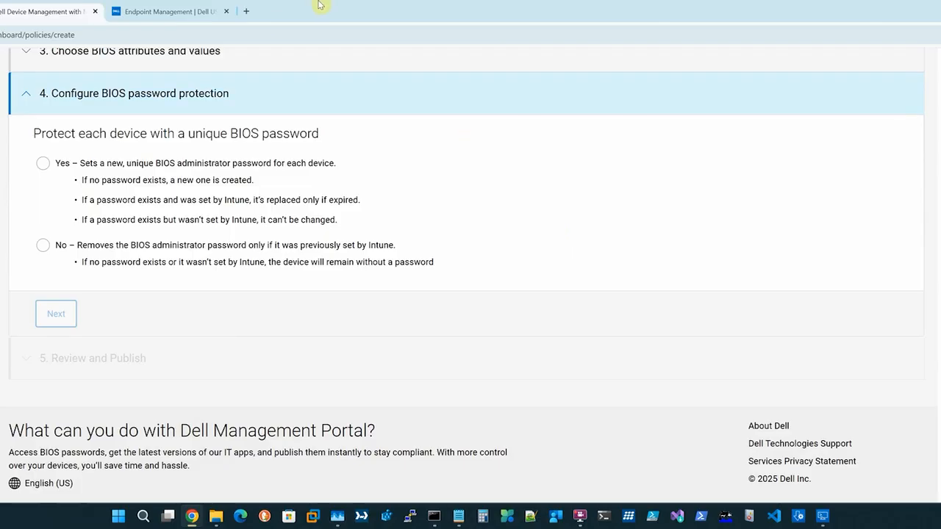
pyautogui.click(182, 12)
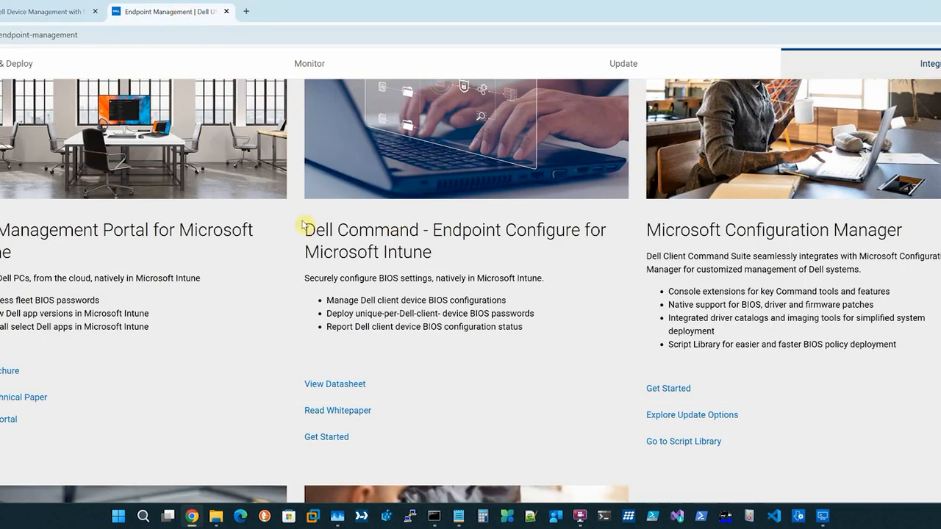
pyautogui.click(26, 12)
pyautogui.scroll(1, 316, 243)
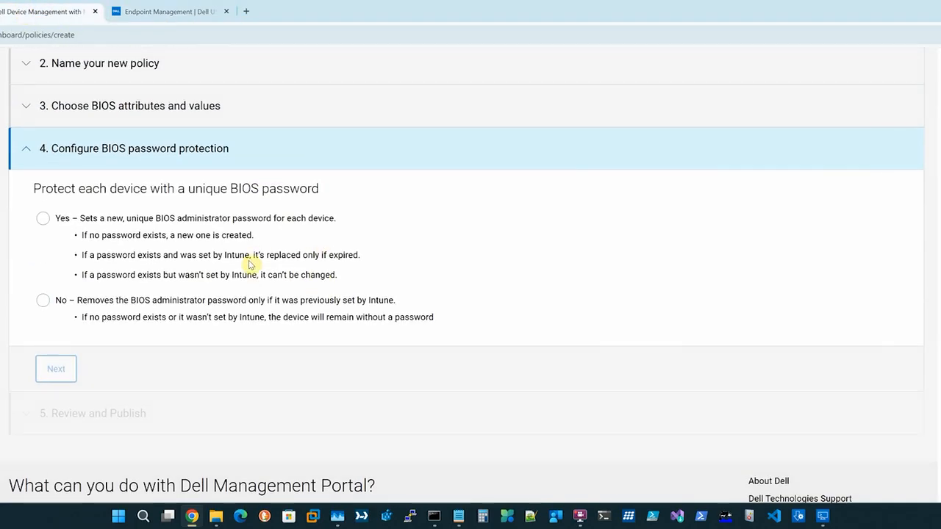
pyautogui.click(153, 11)
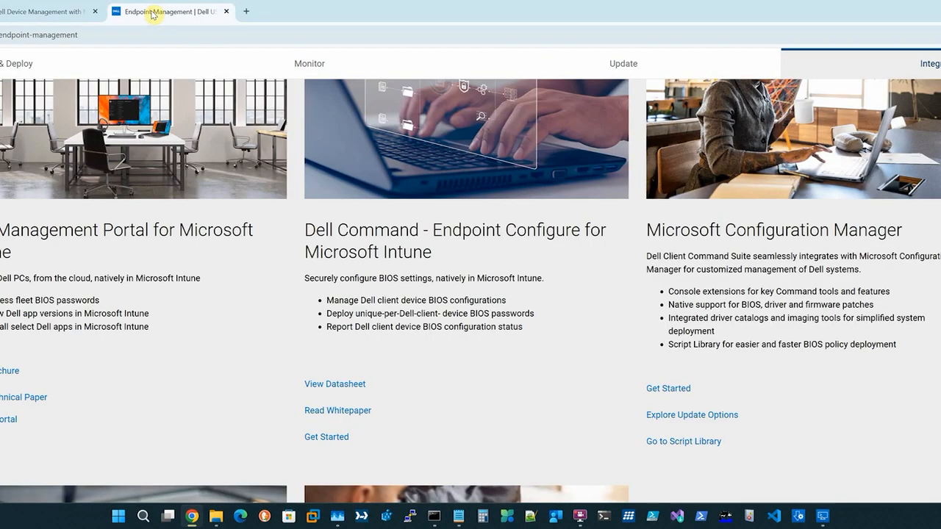
pyautogui.click(44, 11)
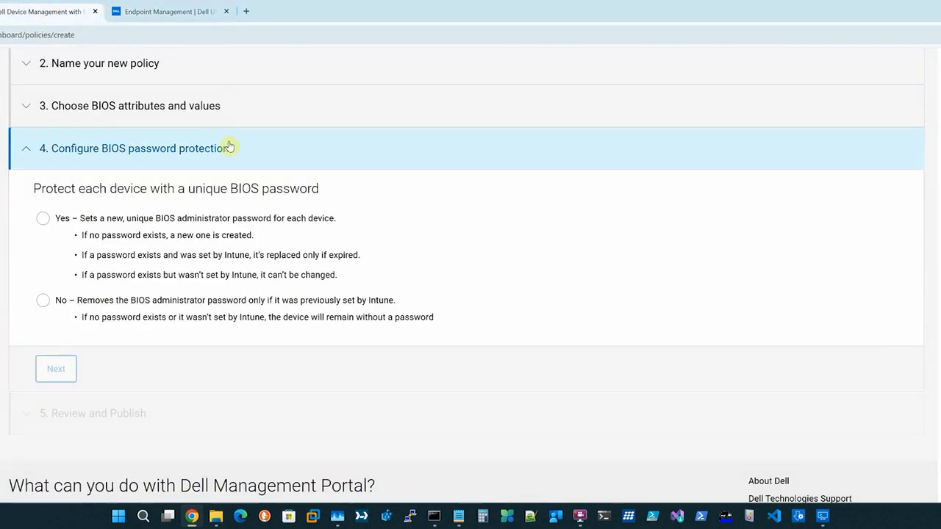
pyautogui.click(42, 219)
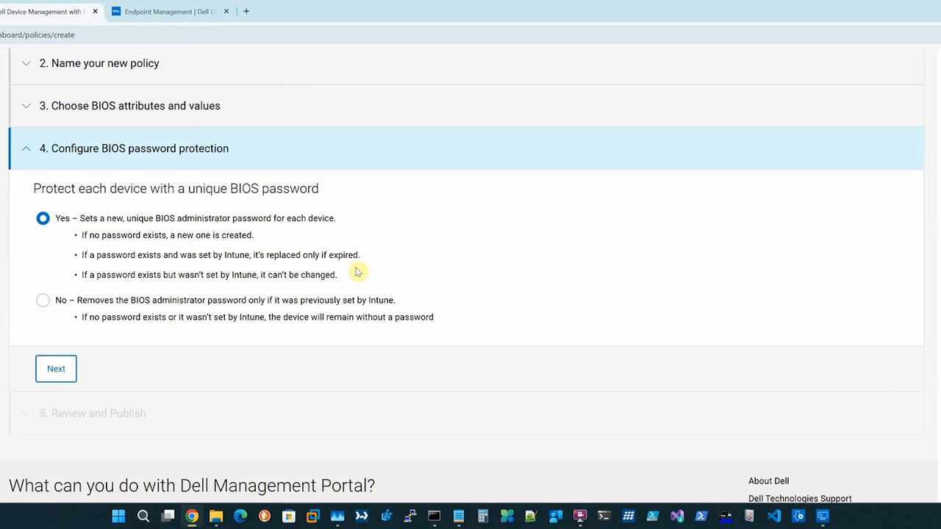
pyautogui.click(43, 300)
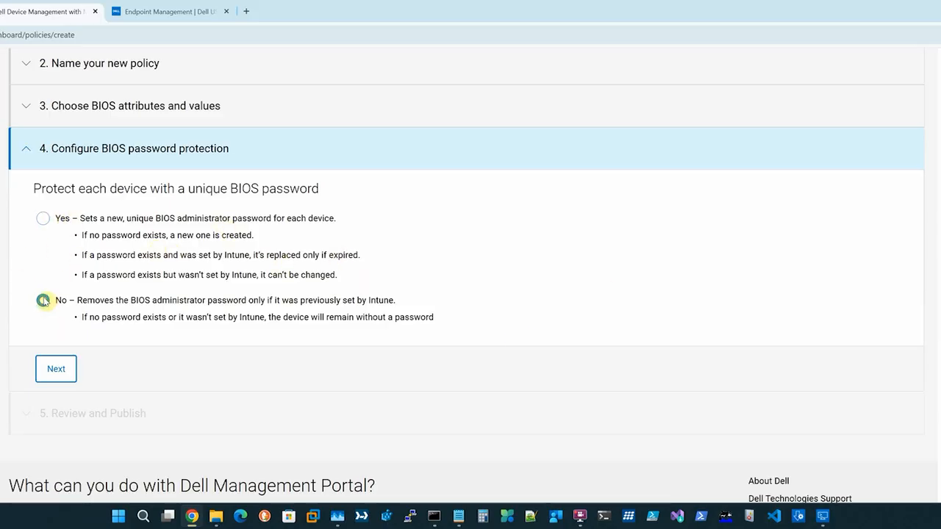
# Review the summary, publish Ultra Perf, and view it in the Intune admin center
pyautogui.click(56, 369)
pyautogui.click(59, 361)
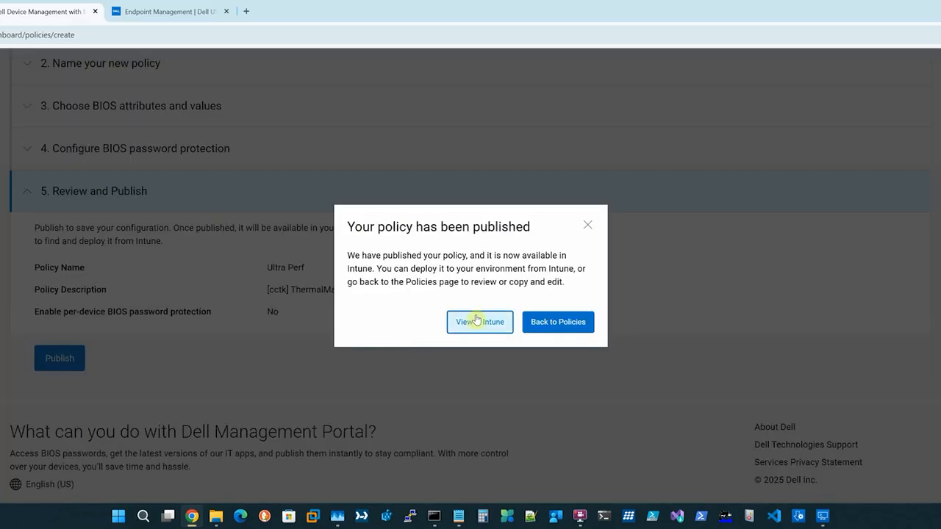
pyautogui.click(477, 322)
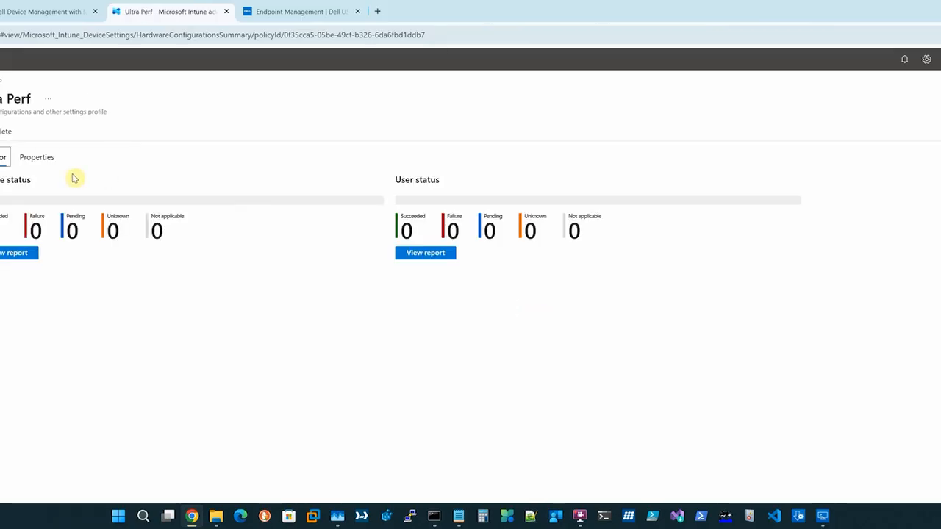
# Review the Ultra Perf policy's properties, highlighting its cctk configuration file name
pyautogui.click(35, 158)
pyautogui.scroll(-2, 162, 412)
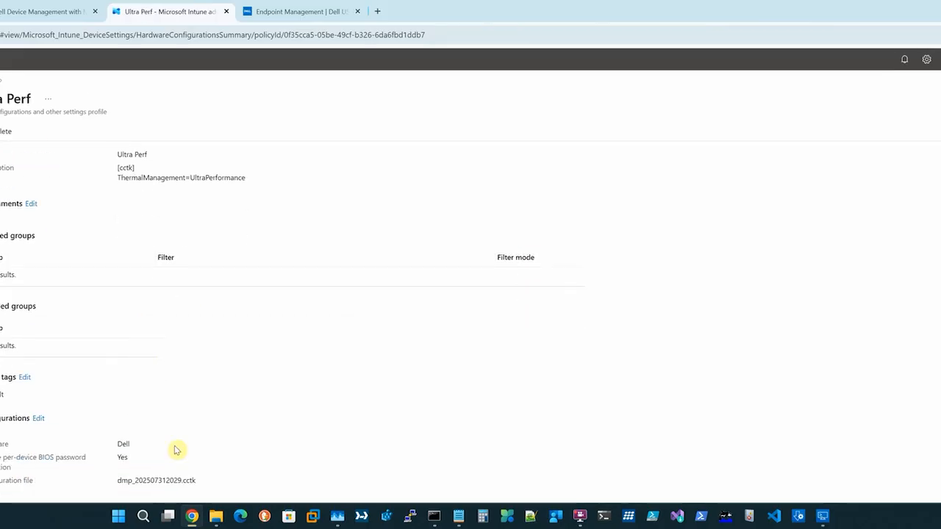
pyautogui.moveTo(197, 481); pyautogui.dragTo(5, 450)
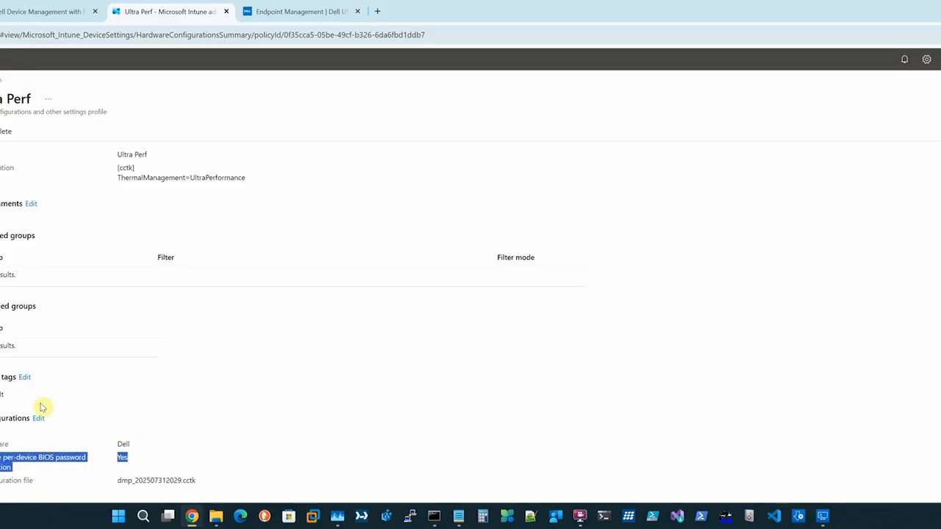
# Open Devices > Configuration and refresh the policy list so Ultra Perf appears
pyautogui.click(0, 147)
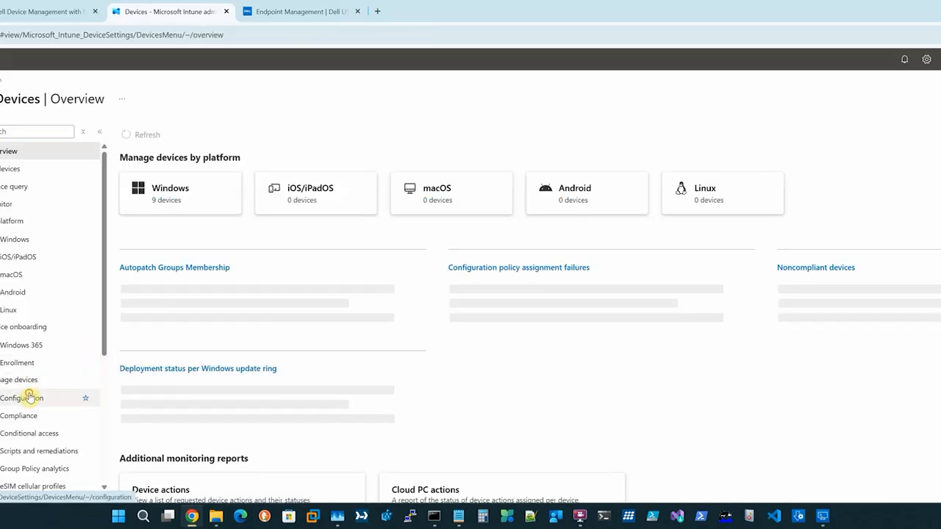
pyautogui.click(35, 399)
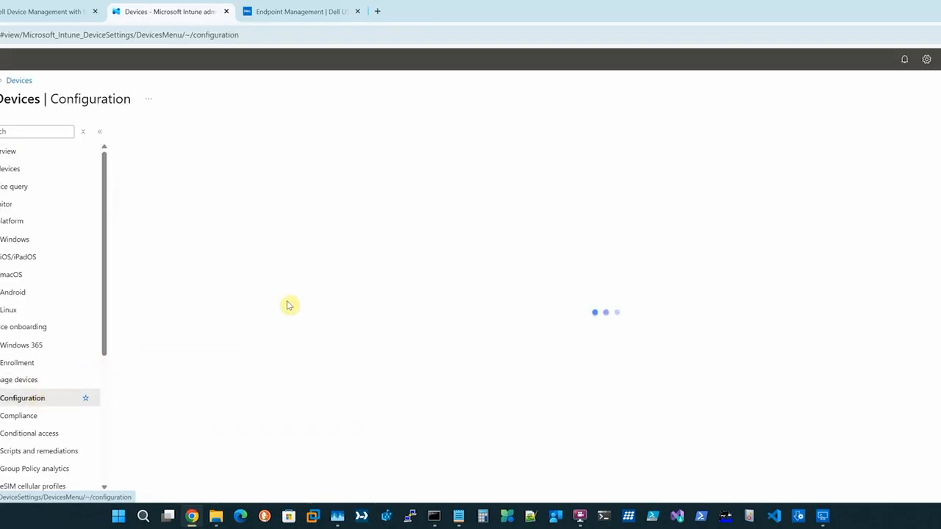
pyautogui.click(208, 174)
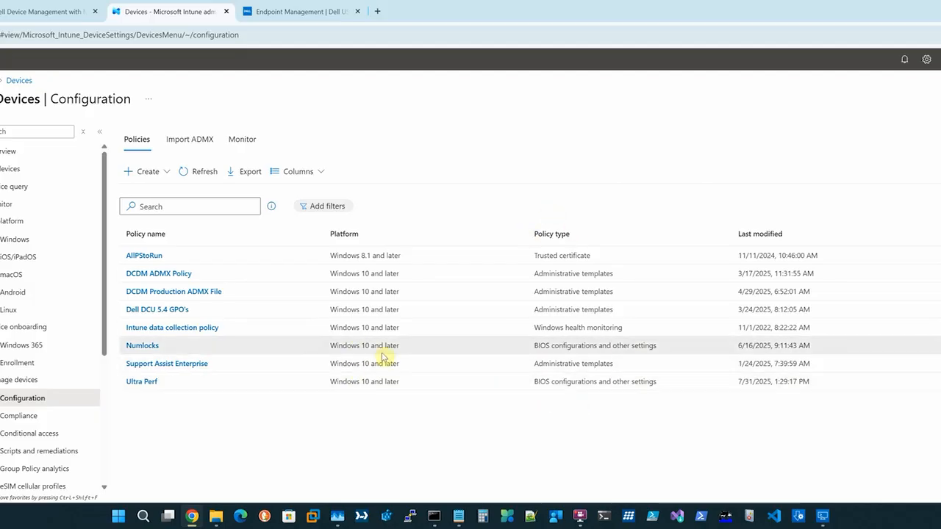
pyautogui.moveTo(580, 516)
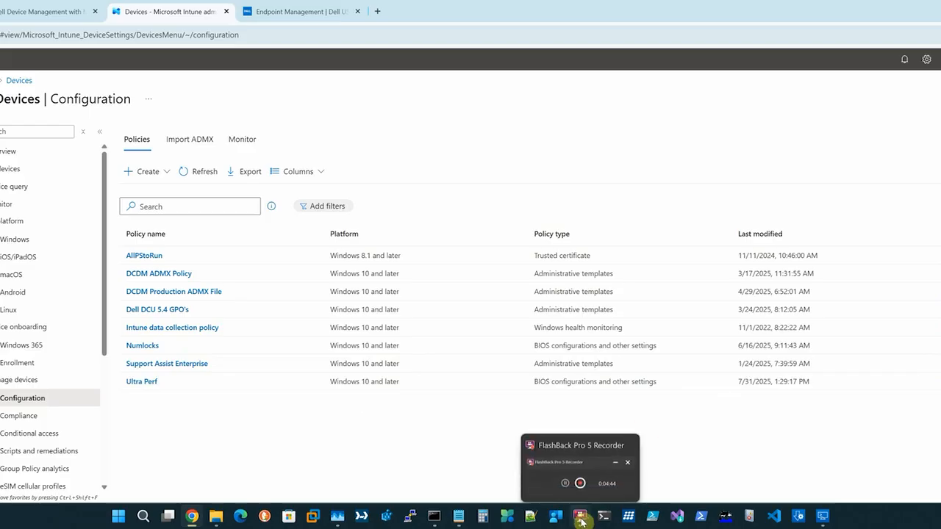